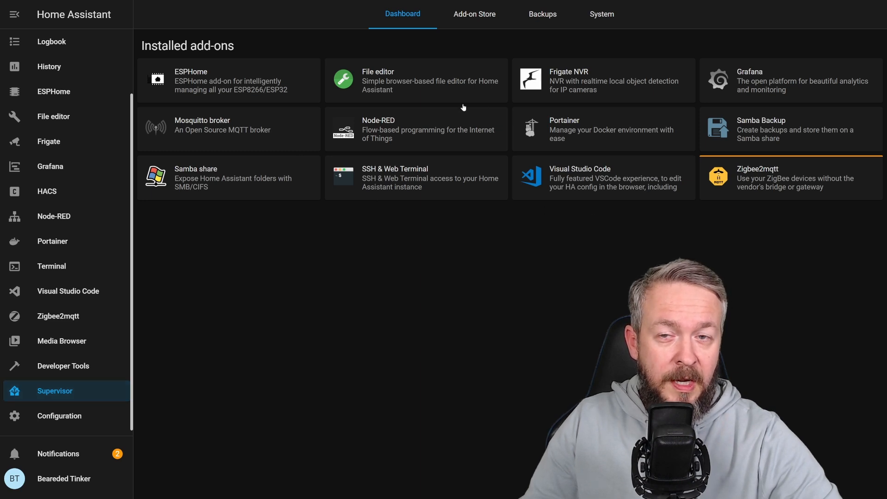
- Open the list of services belonging to the Supervisor integration in the configuration's integrations
{"action": "left_click", "coordinate": [587, 83]}
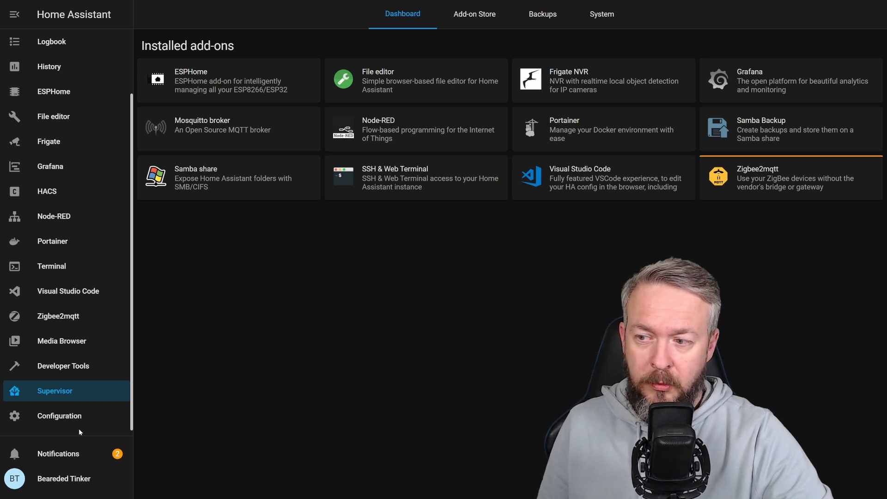
{"action": "left_click", "coordinate": [54, 416]}
{"action": "left_click", "coordinate": [591, 113]}
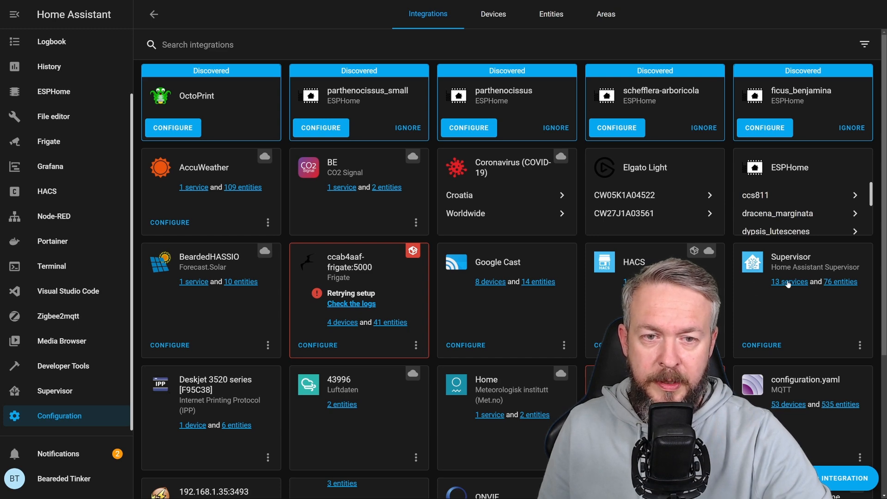
{"action": "left_click", "coordinate": [778, 285]}
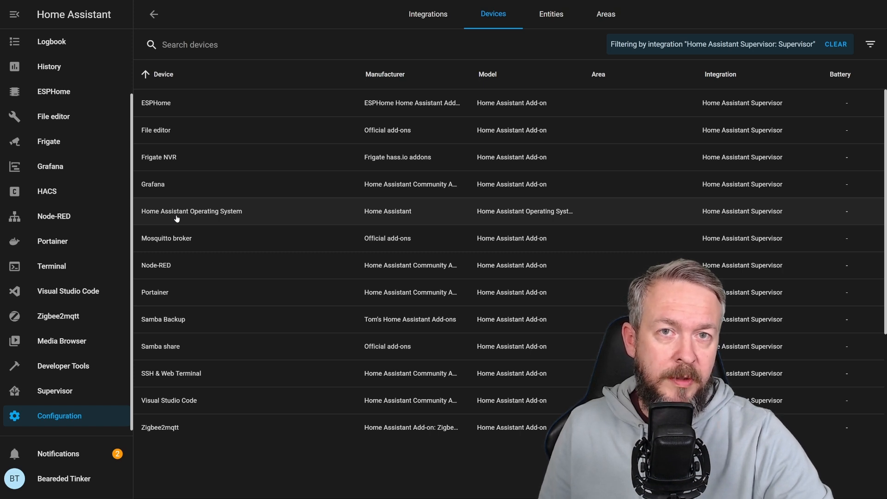
- Show the ESPHome add-on's disabled entities and enable the binary_sensor.esphome_running entity
{"action": "left_click", "coordinate": [154, 103]}
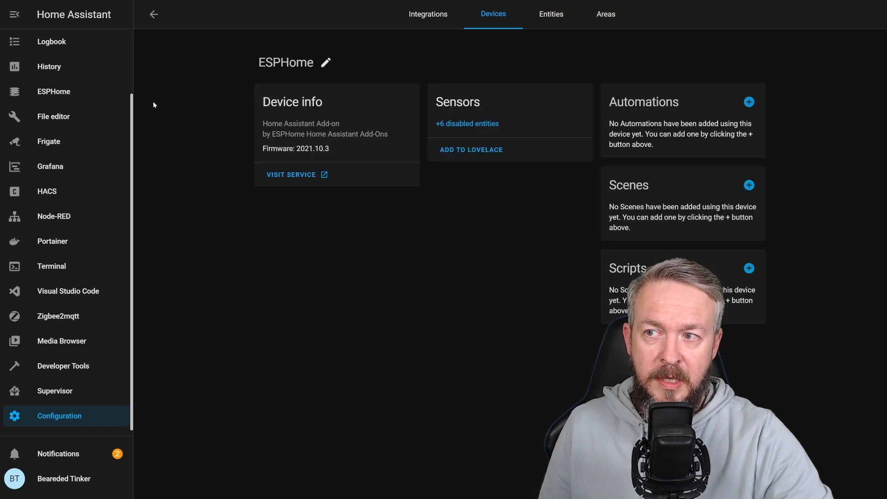
{"action": "left_click", "coordinate": [480, 123]}
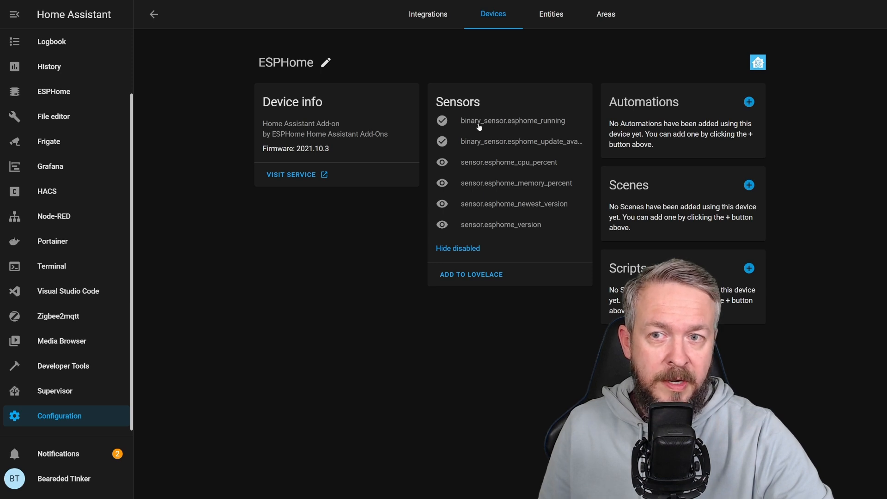
{"action": "left_click", "coordinate": [555, 122]}
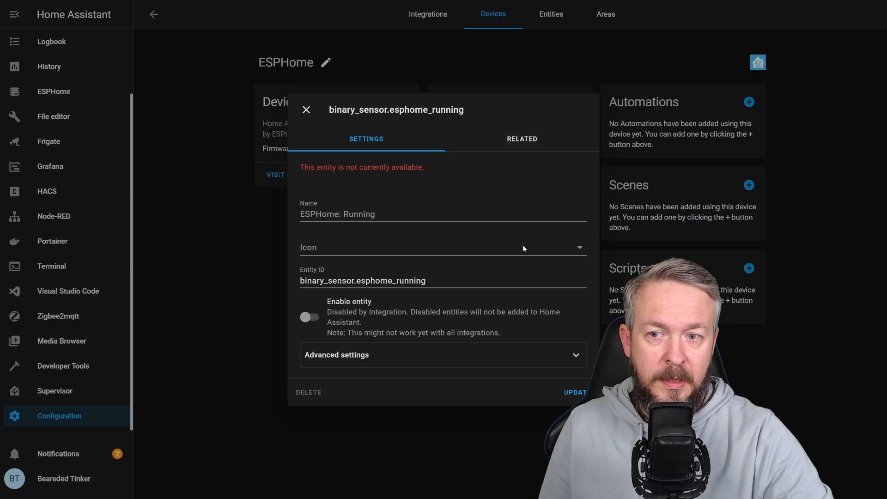
{"action": "left_click", "coordinate": [315, 316]}
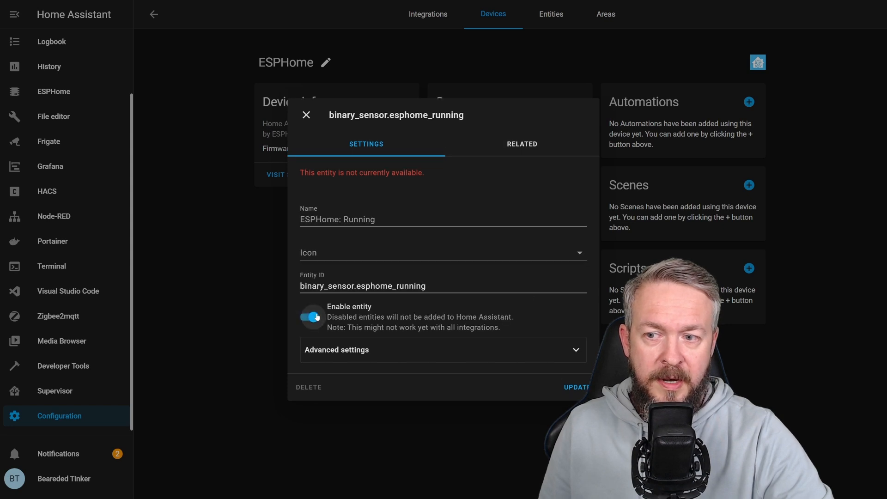
{"action": "left_click", "coordinate": [577, 384]}
{"action": "left_click", "coordinate": [548, 272]}
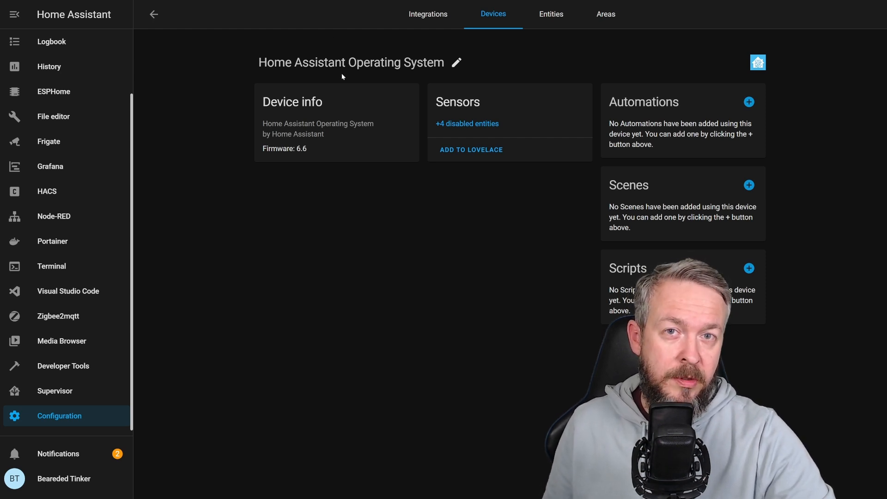
- Show the Home Assistant Operating System device's disabled entities and enable binary_sensor.home_assistant_operating_system_running
{"action": "left_click", "coordinate": [458, 124]}
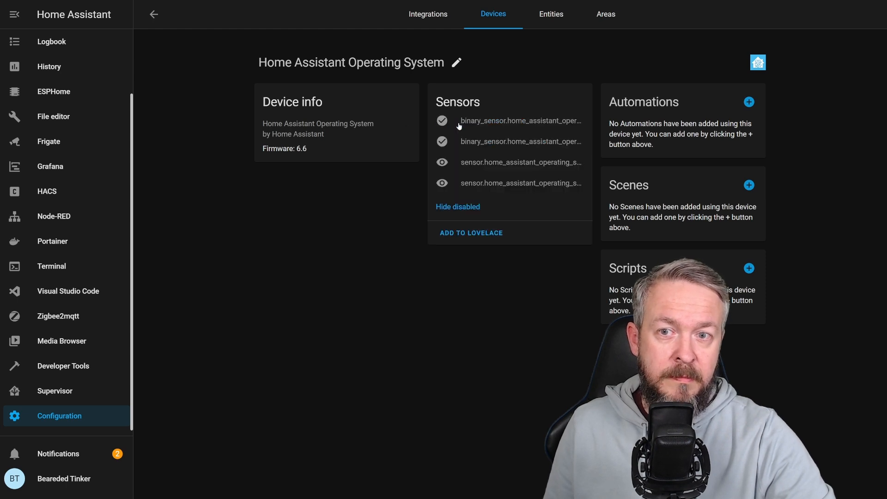
{"action": "left_click", "coordinate": [503, 129]}
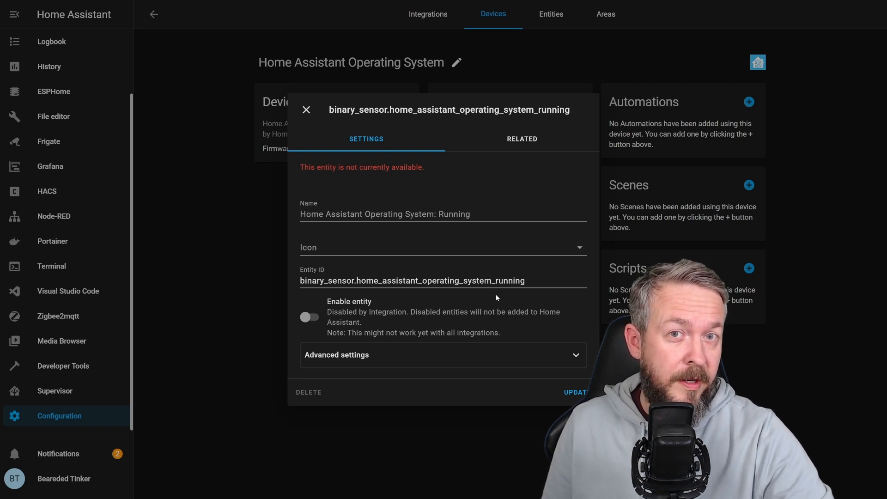
{"action": "left_click", "coordinate": [309, 318]}
{"action": "left_click", "coordinate": [571, 390]}
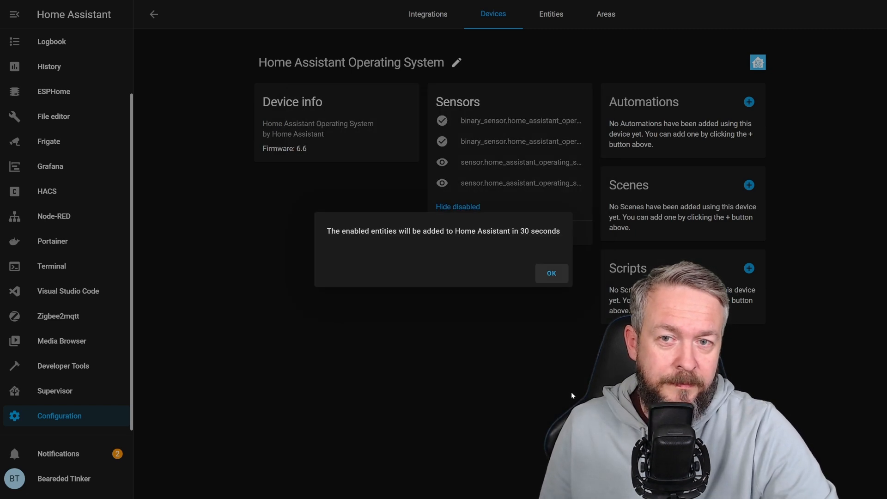
{"action": "left_click", "coordinate": [549, 275]}
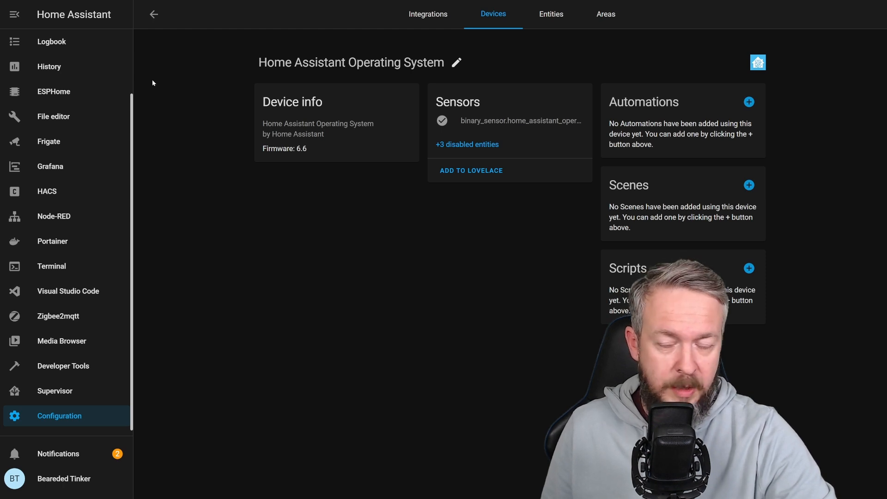
- Create a new empty automation and name it "Failed HA Addon"
{"action": "left_click", "coordinate": [46, 418]}
{"action": "scroll", "coordinate": [549, 237], "scroll_direction": "down", "scroll_amount": 2}
{"action": "left_click", "coordinate": [581, 235]}
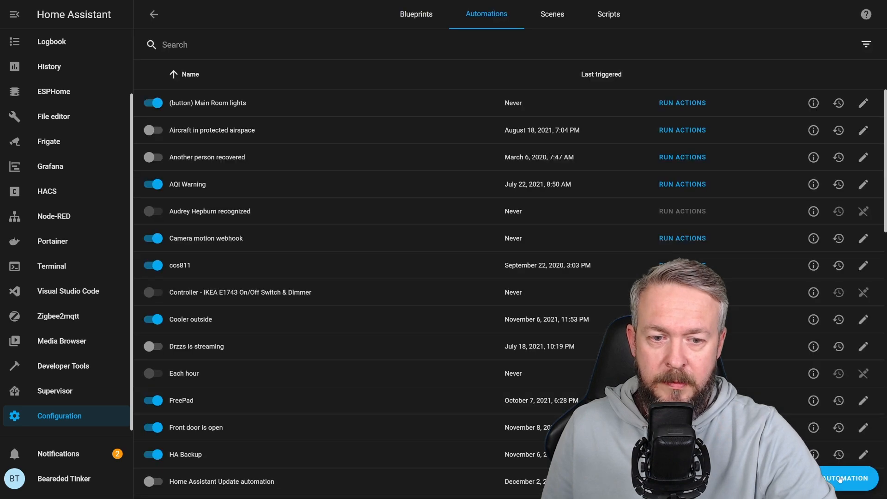
{"action": "left_click", "coordinate": [837, 481]}
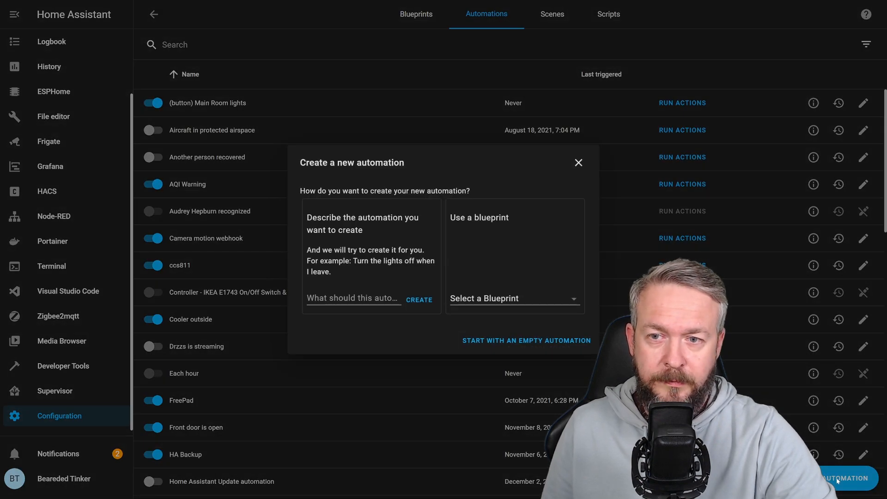
{"action": "left_click", "coordinate": [485, 340]}
{"action": "triple_click", "coordinate": [358, 127]}
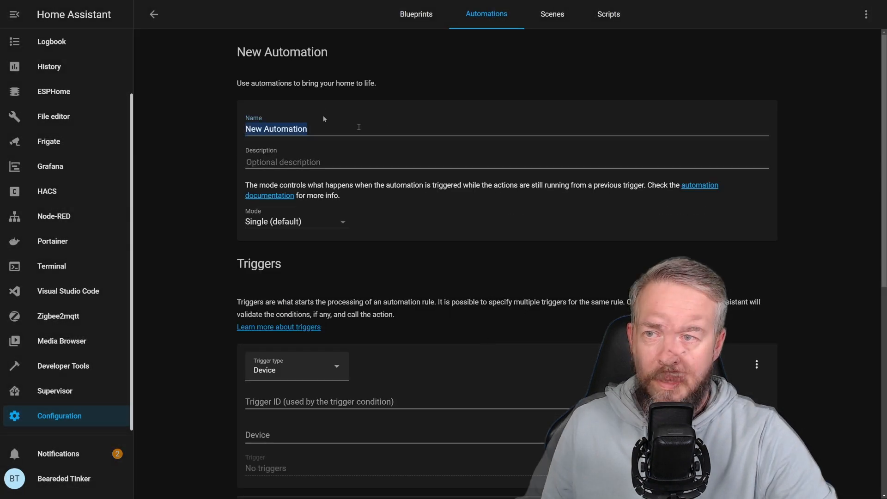
{"action": "type", "text": "Failed "}
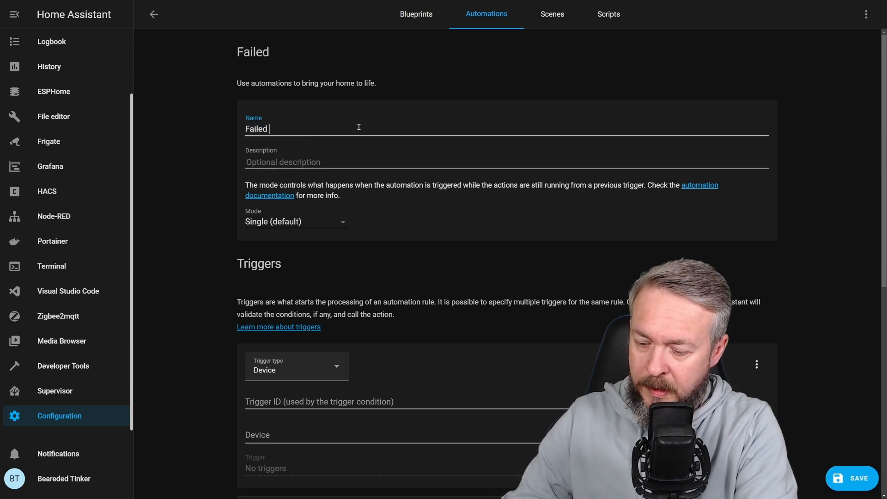
{"action": "type", "text": "HA Addon"}
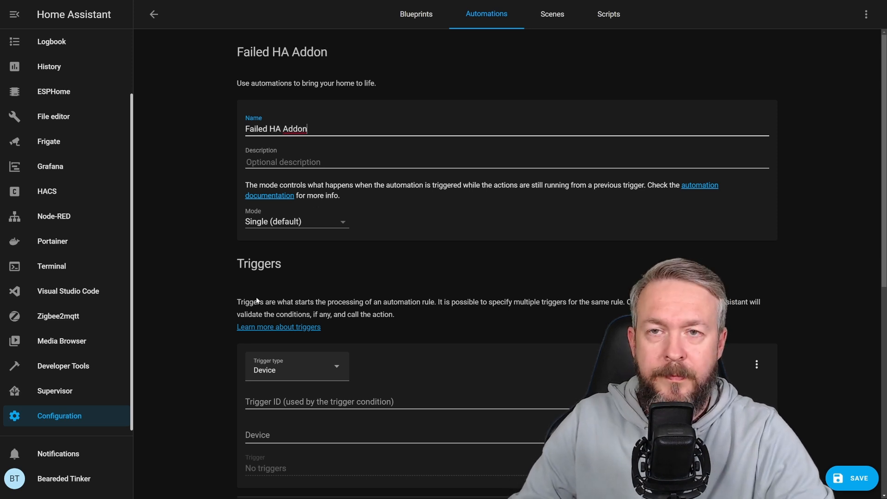
- Set the device trigger to Zigbee2mqtt with "Zigbee2mqtt: Running is no longer running" and a duration of 1 second
{"action": "scroll", "coordinate": [292, 272], "scroll_direction": "down", "scroll_amount": 3}
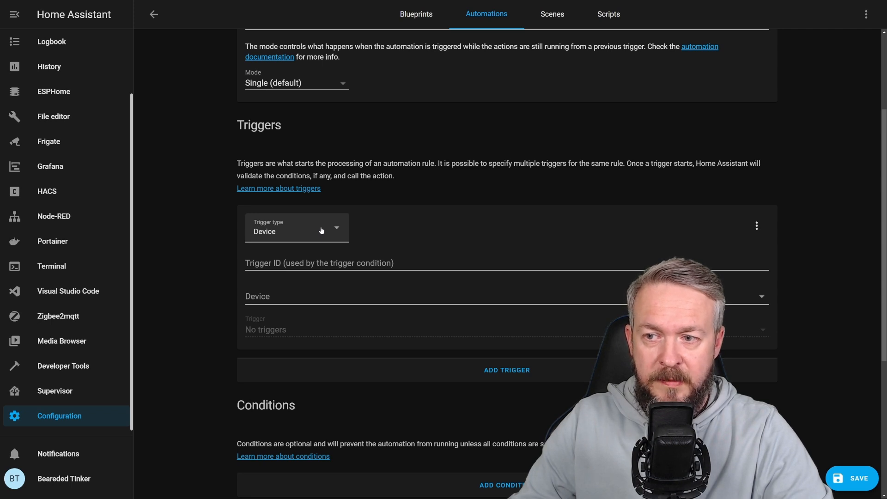
{"action": "left_click", "coordinate": [263, 298]}
{"action": "type", "text": "zigb"}
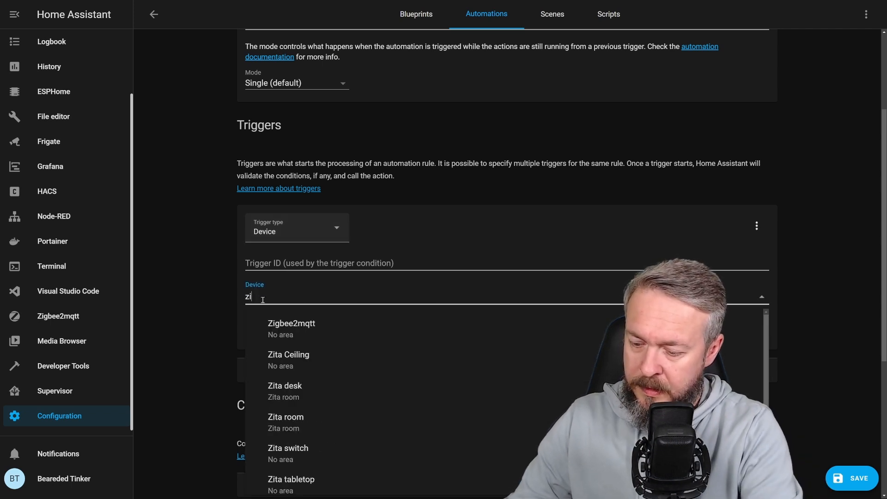
{"action": "left_click", "coordinate": [340, 330]}
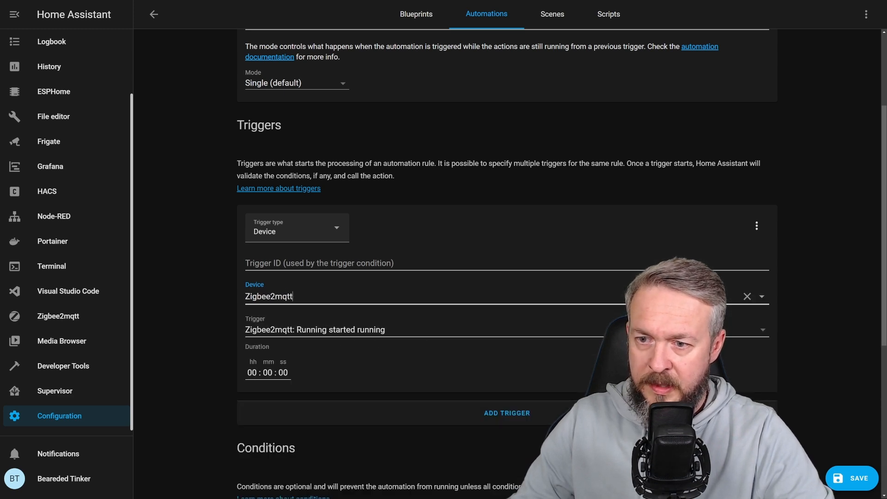
{"action": "left_click", "coordinate": [729, 331]}
{"action": "left_click", "coordinate": [734, 354]}
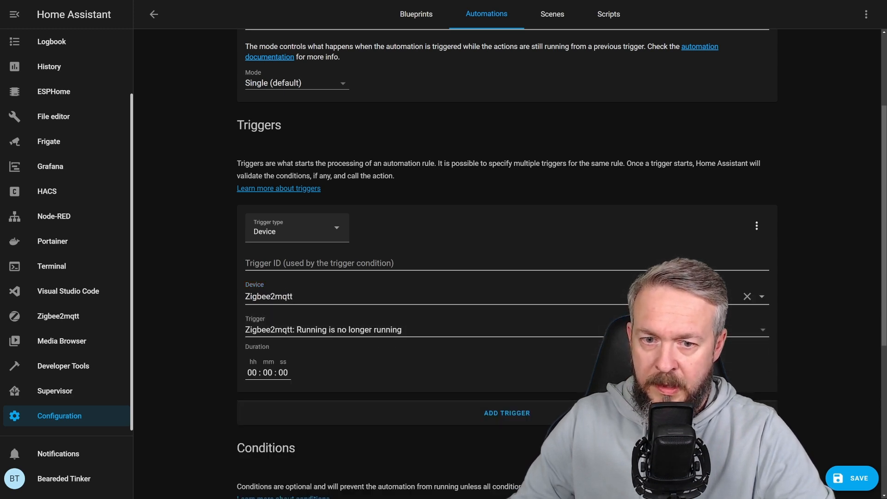
{"action": "left_click", "coordinate": [279, 369]}
{"action": "type", "text": "01"}
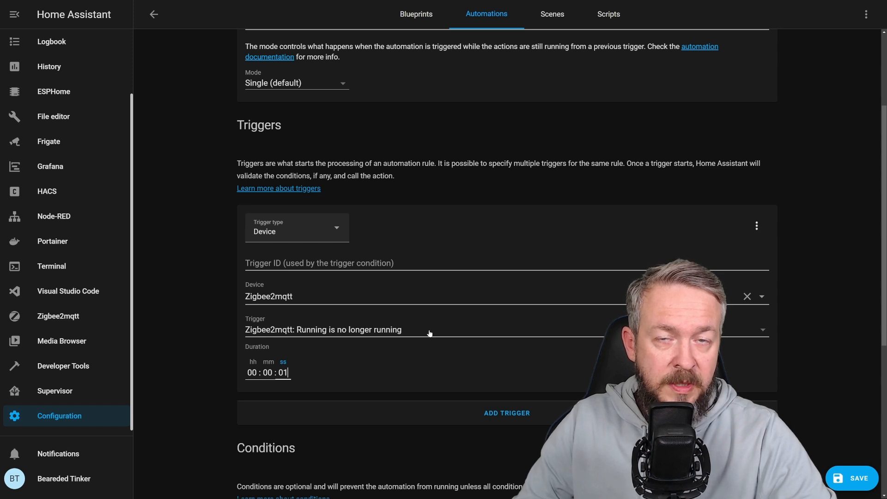
- Set the automation's action to call the service "Notifications: Send a persistent notification"
{"action": "scroll", "coordinate": [430, 333], "scroll_direction": "down", "scroll_amount": 1}
{"action": "scroll", "coordinate": [431, 334], "scroll_direction": "down", "scroll_amount": 4}
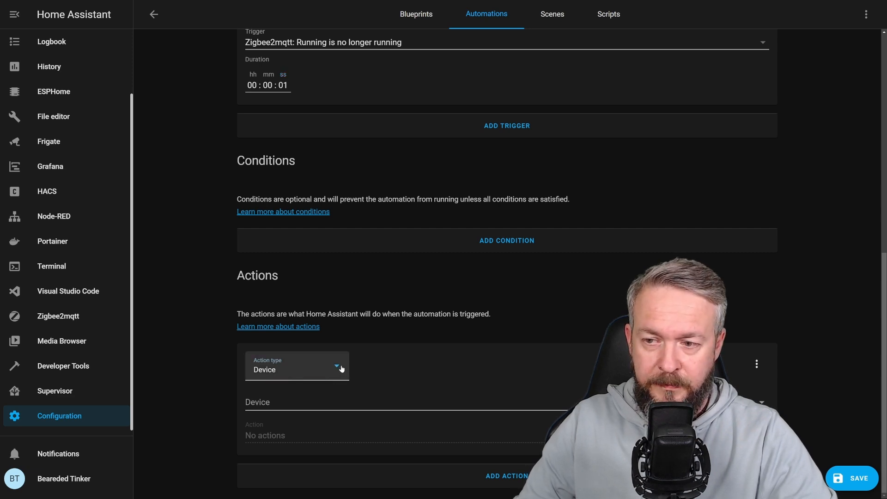
{"action": "left_click", "coordinate": [341, 369]}
{"action": "left_click", "coordinate": [284, 134]}
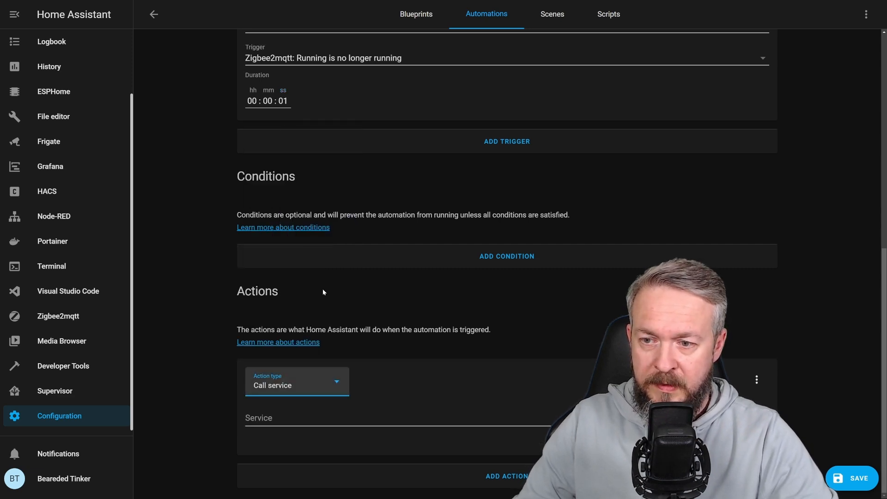
{"action": "left_click", "coordinate": [357, 414]}
{"action": "type", "text": "pers"}
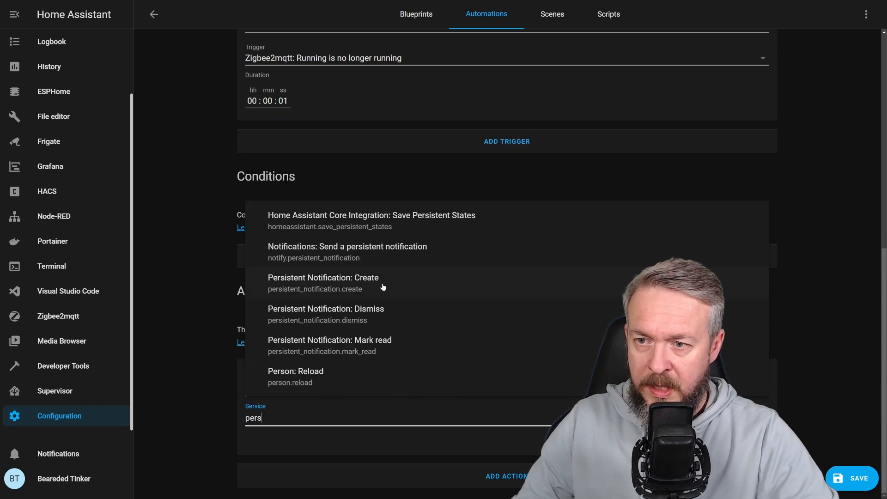
{"action": "left_click", "coordinate": [380, 260]}
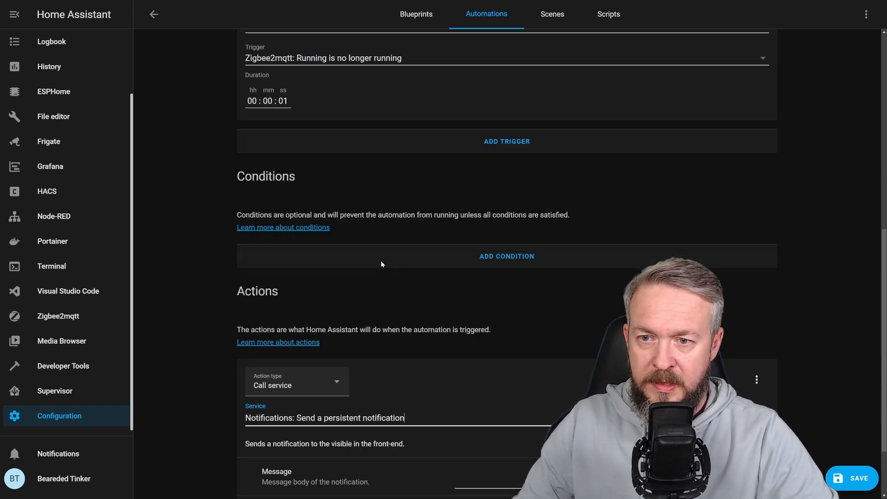
- Enter "Zigbee2MQTT AddOn has stopped" as the notification message and save the automation
{"action": "scroll", "coordinate": [523, 387], "scroll_direction": "down", "scroll_amount": 2}
{"action": "left_click", "coordinate": [550, 402]}
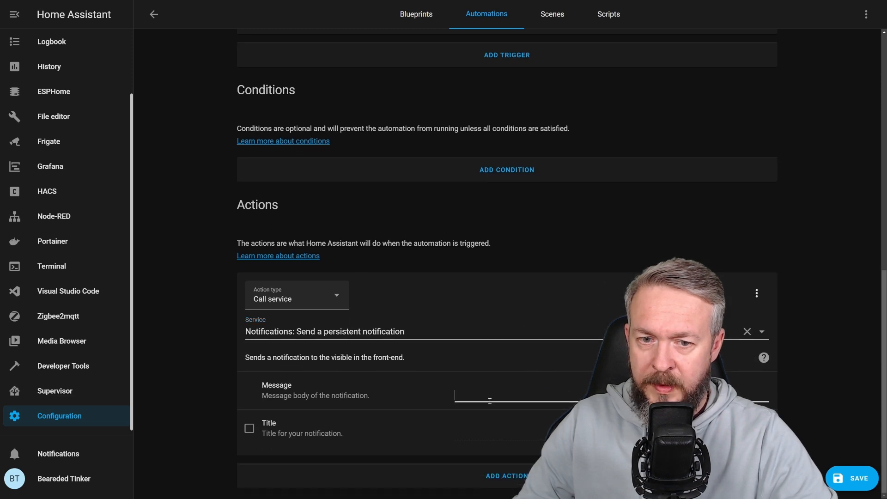
{"action": "type", "text": "Zigbee2MQ"}
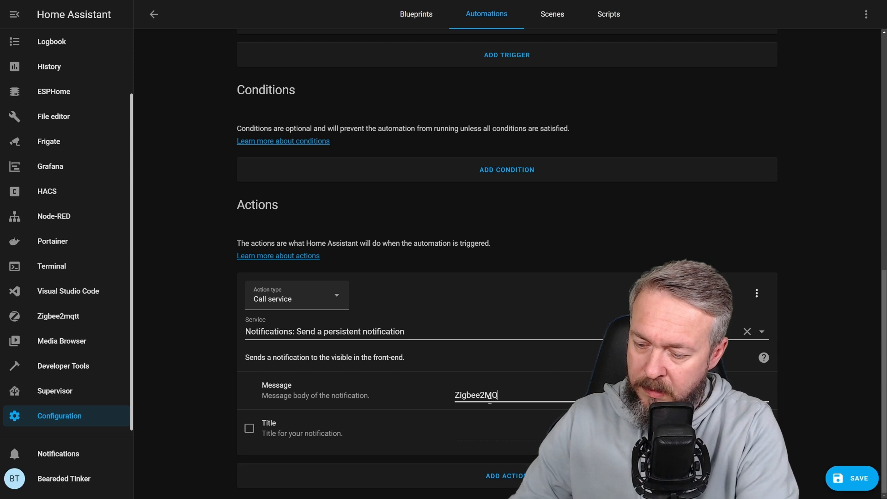
{"action": "type", "text": "TT AddOn"}
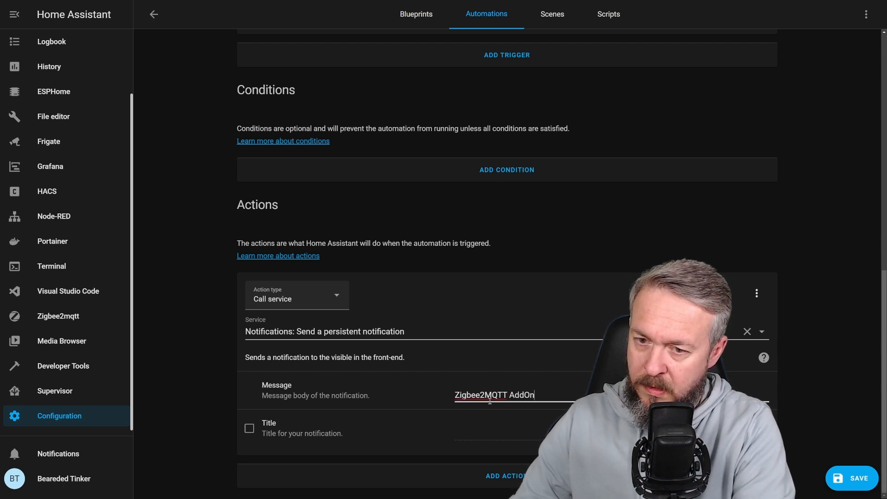
{"action": "type", "text": " has stopped"}
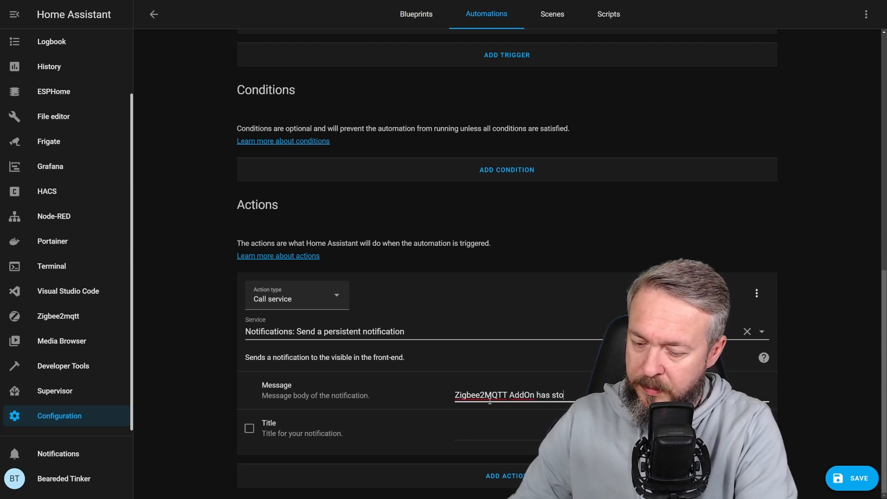
{"action": "left_click", "coordinate": [855, 478]}
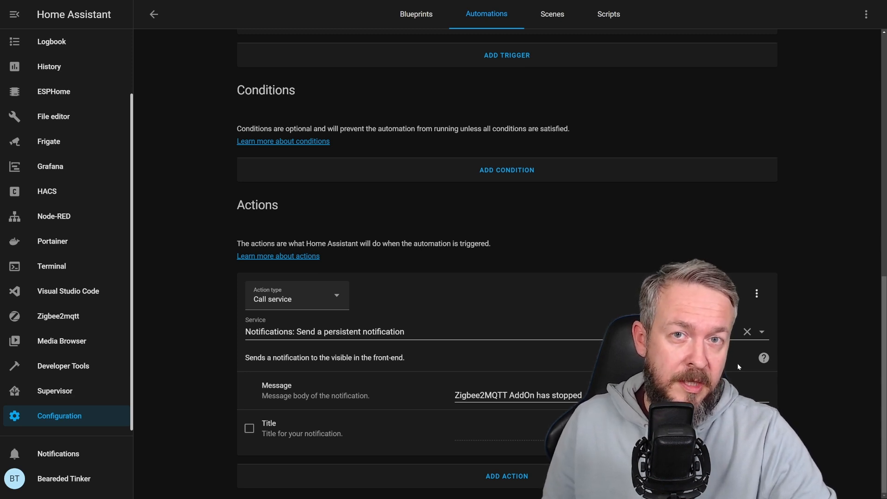
- Review the trigger and action settings of the saved Failed HA Addon automation
{"action": "scroll", "coordinate": [738, 363], "scroll_direction": "up", "scroll_amount": 4}
{"action": "scroll", "coordinate": [520, 224], "scroll_direction": "up", "scroll_amount": 7}
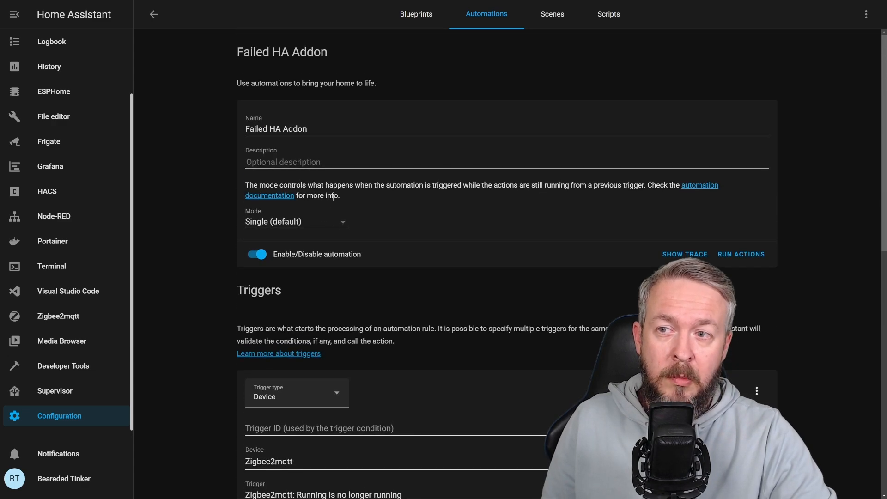
{"action": "scroll", "coordinate": [403, 268], "scroll_direction": "down", "scroll_amount": 4}
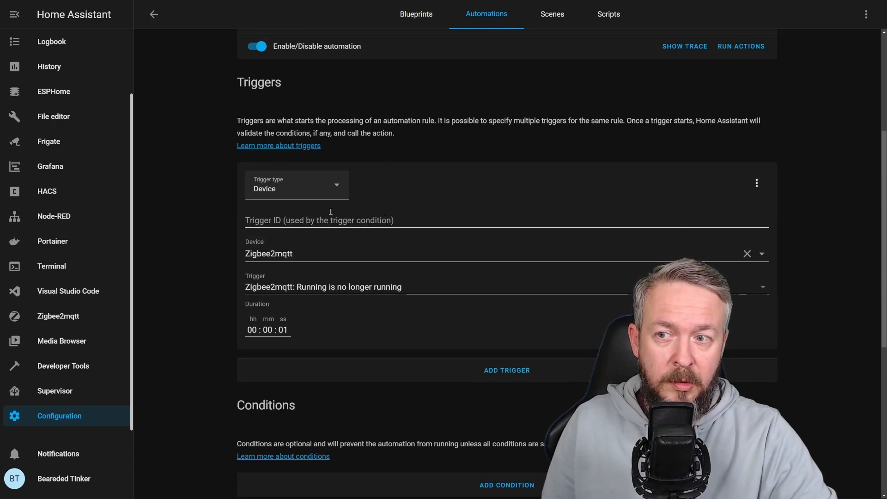
{"action": "scroll", "coordinate": [321, 310], "scroll_direction": "down", "scroll_amount": 3}
{"action": "scroll", "coordinate": [323, 318], "scroll_direction": "down", "scroll_amount": 4}
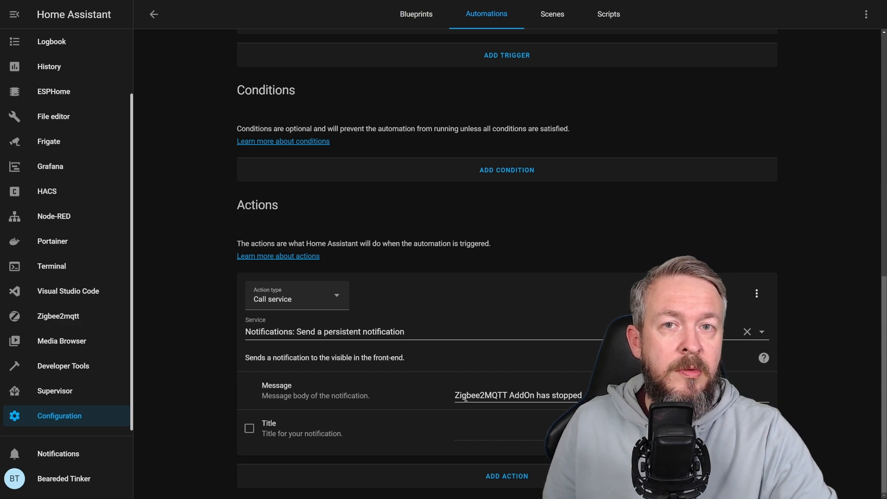
{"action": "scroll", "coordinate": [459, 404], "scroll_direction": "up", "scroll_amount": 10}
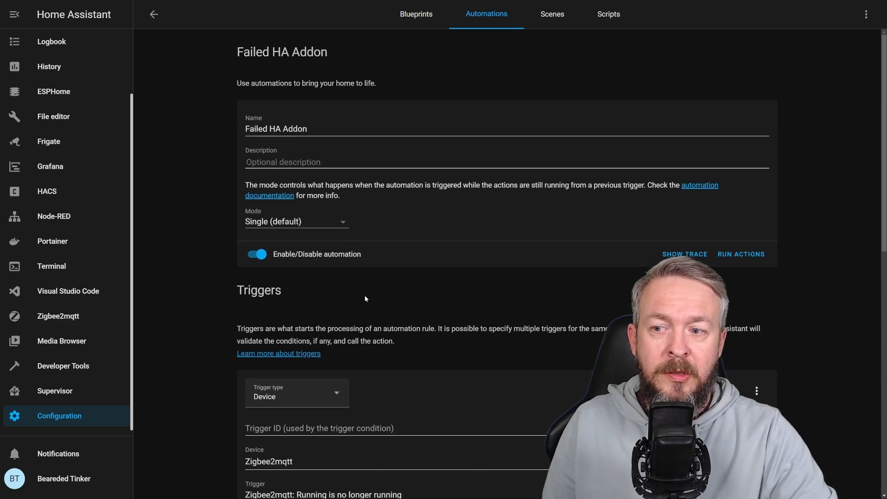
- Look over the automation's conditions and persistent notification action, and return to the automations list
{"action": "scroll", "coordinate": [479, 406], "scroll_direction": "down", "scroll_amount": 5}
{"action": "scroll", "coordinate": [486, 410], "scroll_direction": "down", "scroll_amount": 5}
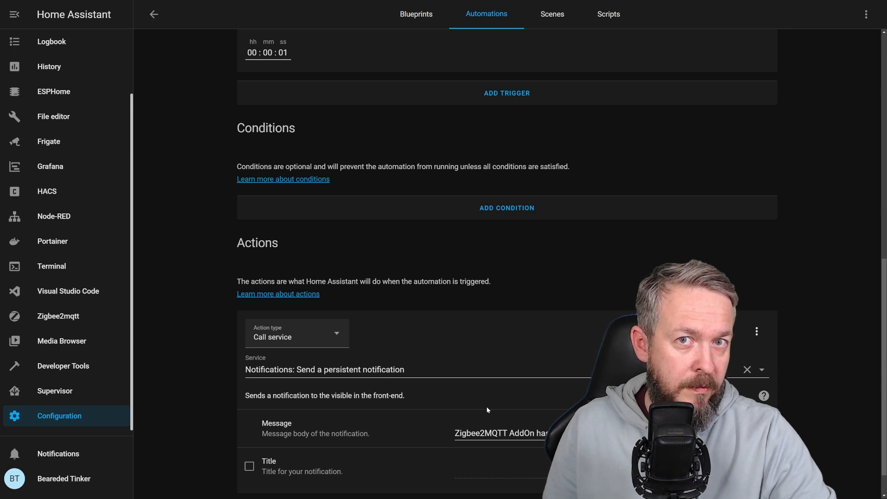
{"action": "scroll", "coordinate": [487, 409], "scroll_direction": "down", "scroll_amount": 1}
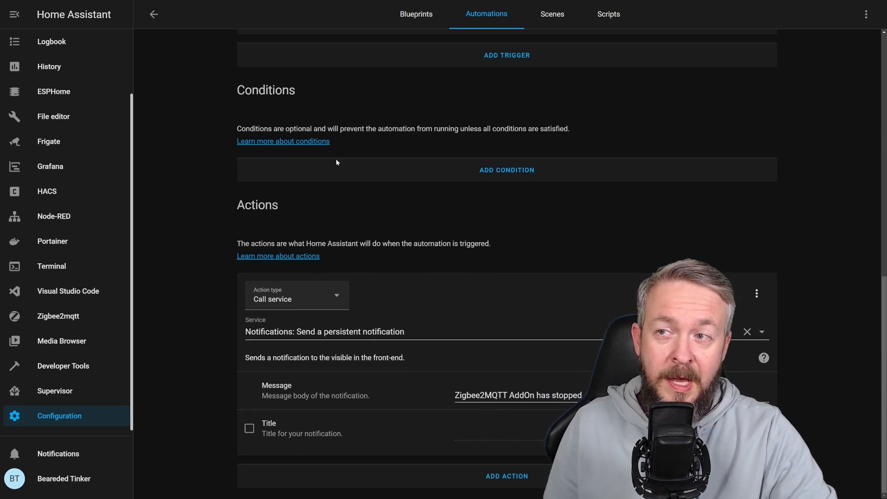
{"action": "left_click", "coordinate": [153, 14]}
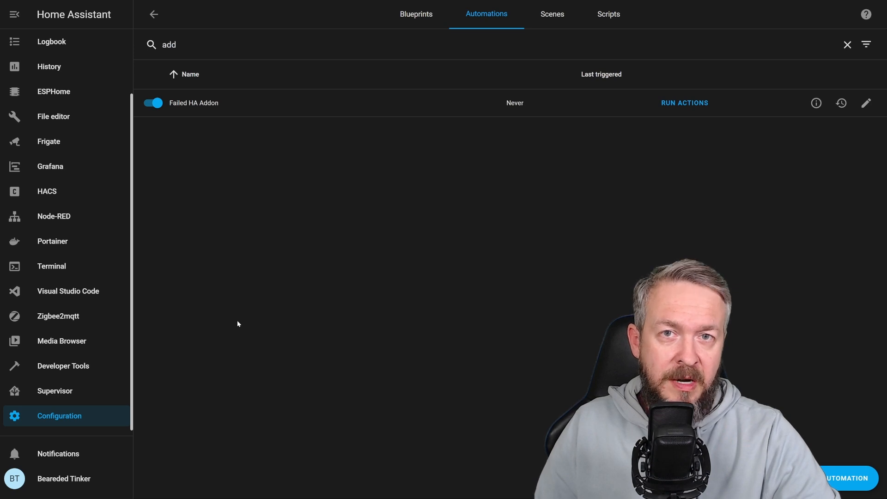
- Look up the current state of binary_sensor.zigbee2mqtt_running in the developer tools and check the existing notifications
{"action": "left_click", "coordinate": [66, 366]}
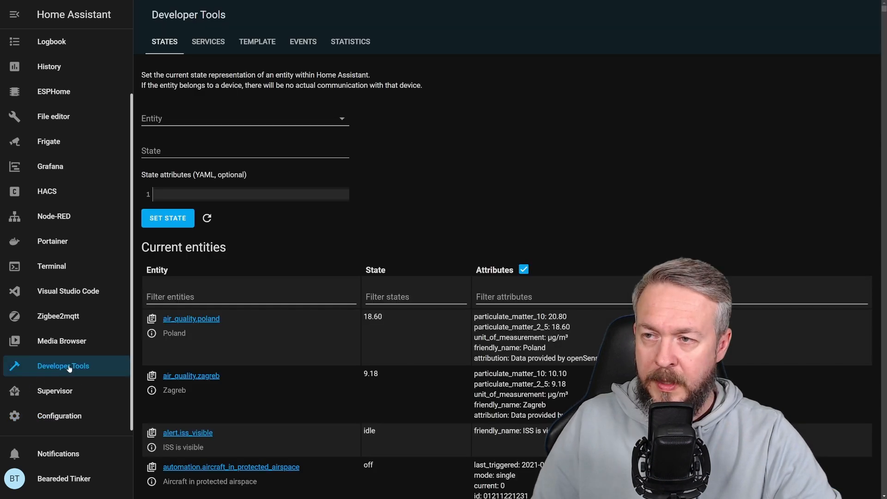
{"action": "type", "text": "zigb"}
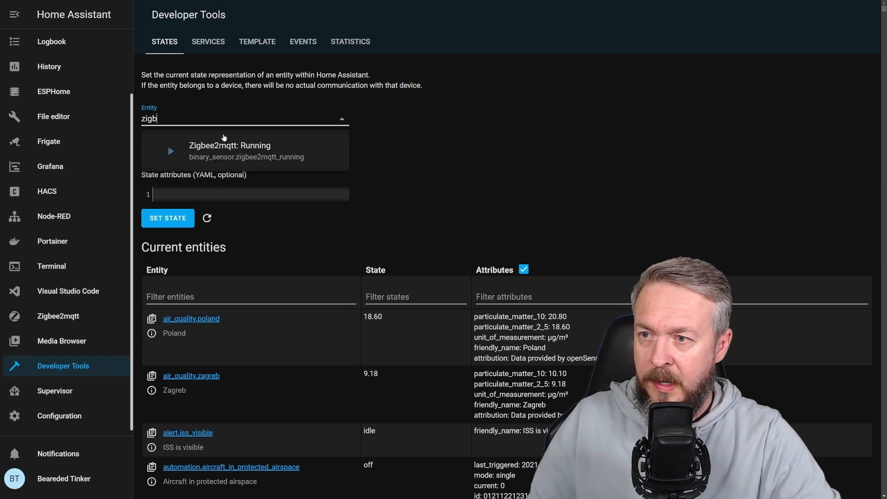
{"action": "left_click", "coordinate": [162, 153]}
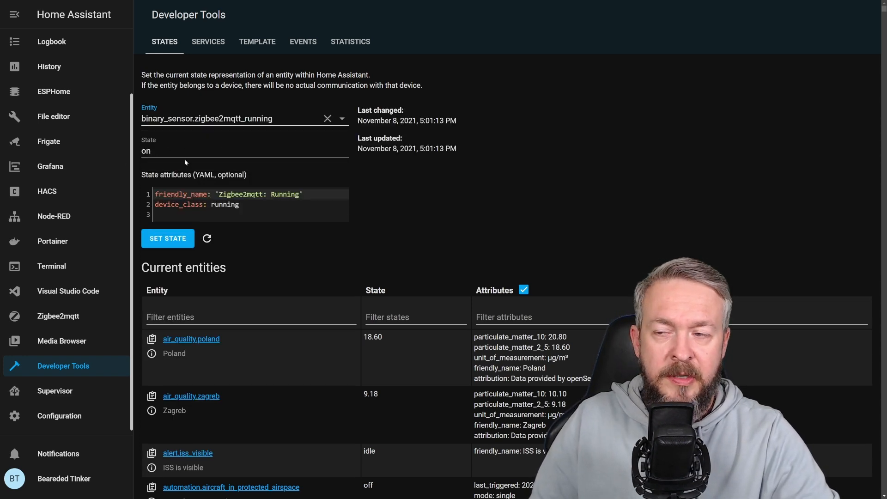
{"action": "left_click", "coordinate": [46, 454]}
{"action": "left_click", "coordinate": [342, 312]}
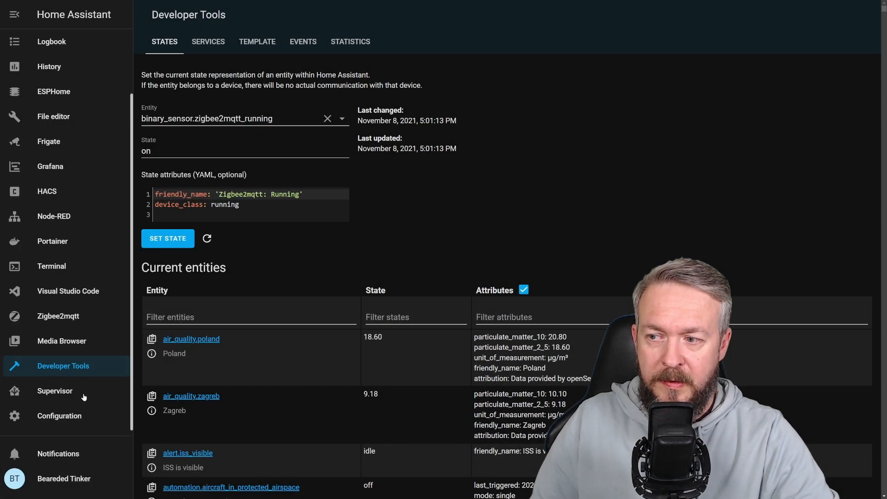
- Stop the Zigbee2mqtt add-on from its Supervisor info page
{"action": "left_click", "coordinate": [65, 391]}
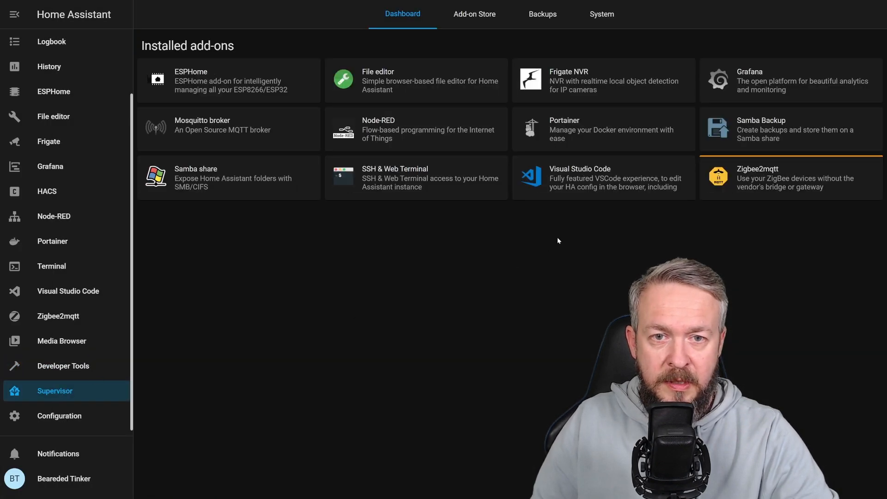
{"action": "left_click", "coordinate": [706, 195]}
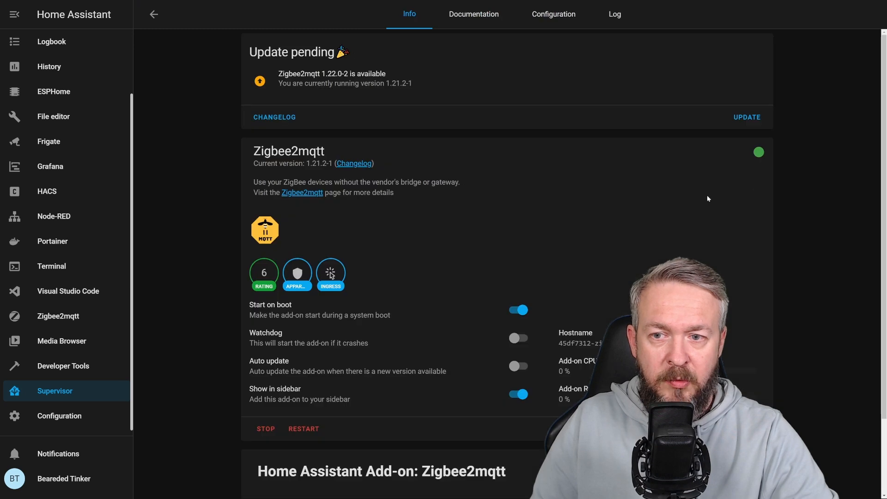
{"action": "left_click", "coordinate": [257, 429]}
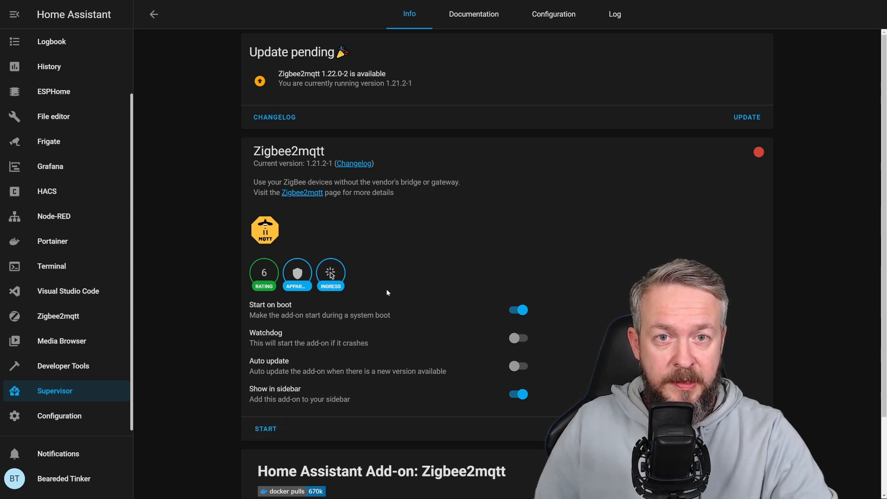
- Check the notifications for the Zigbee2mqtt add-on stop alert and close the list without dismissing anything
{"action": "left_click", "coordinate": [56, 365]}
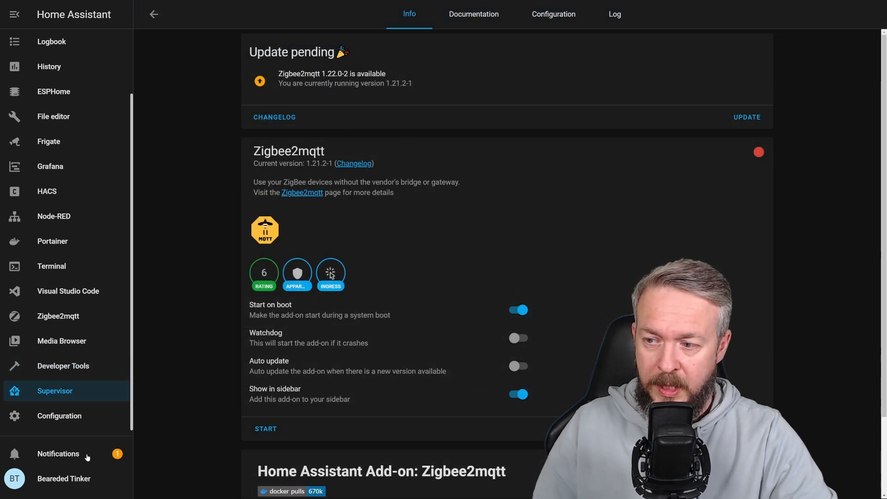
{"action": "left_click", "coordinate": [60, 456]}
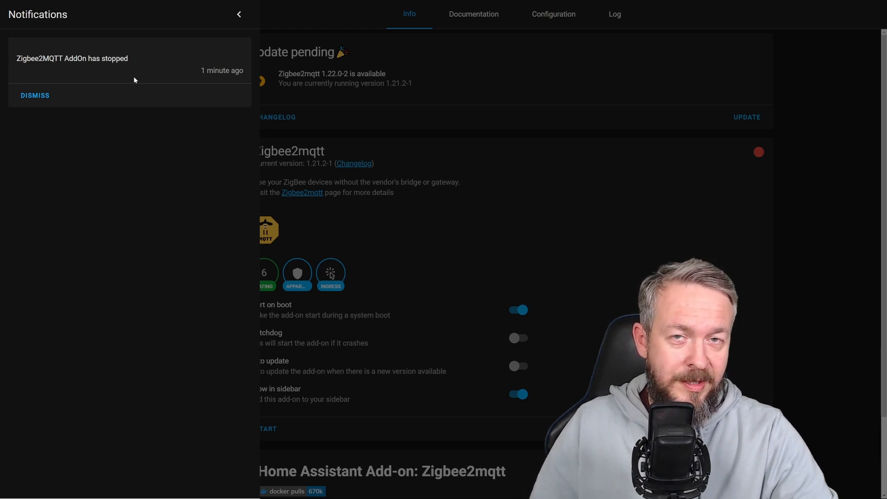
{"action": "left_click", "coordinate": [357, 70]}
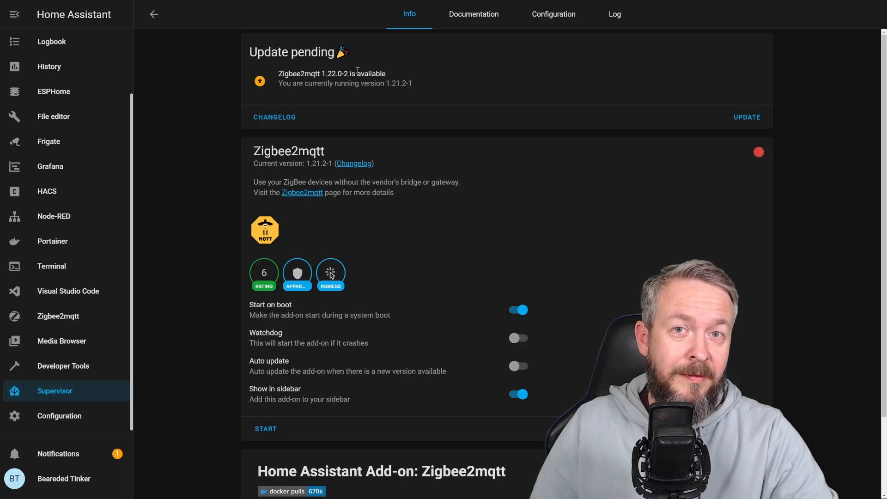